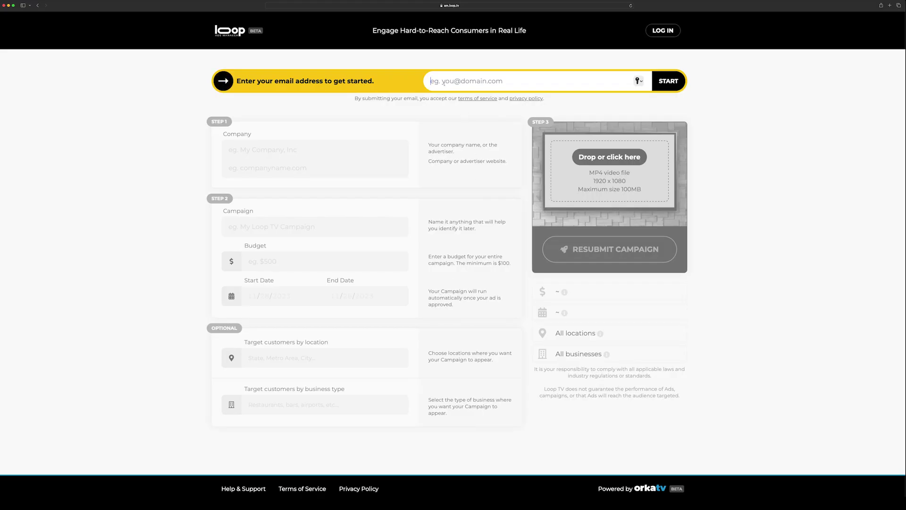
- Submit the business email on the landing page and continue to the sign-in page
left_click(443, 81)
key("Return")
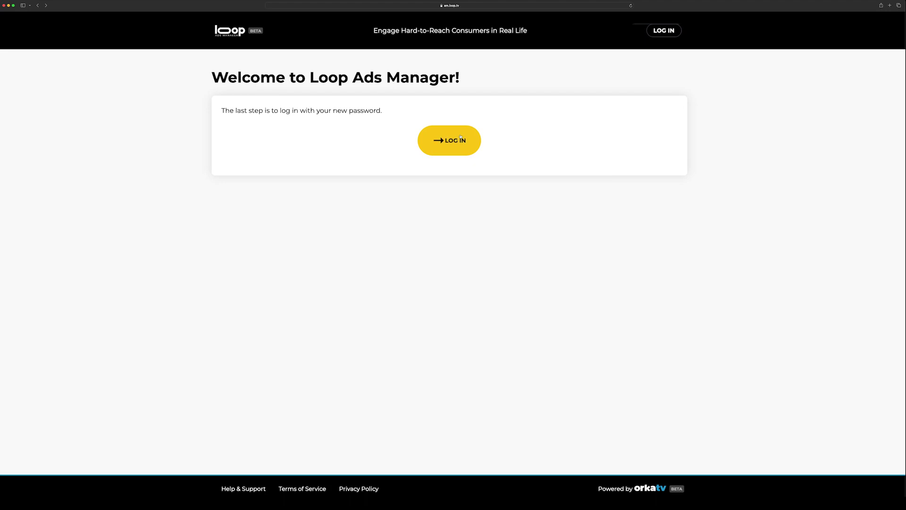
left_click(461, 138)
- Sign in with the password and start creating the first campaign
left_click(425, 276)
type("••••••••••")
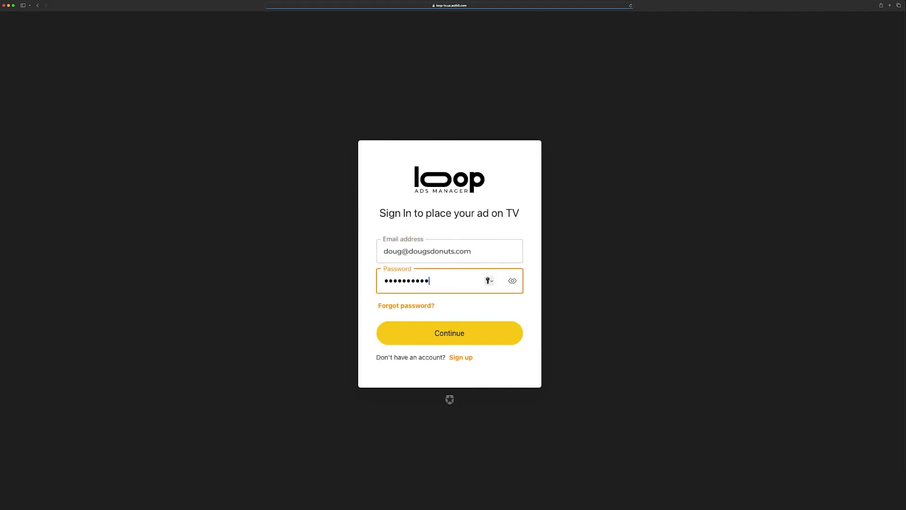
type("••••••")
left_click(431, 332)
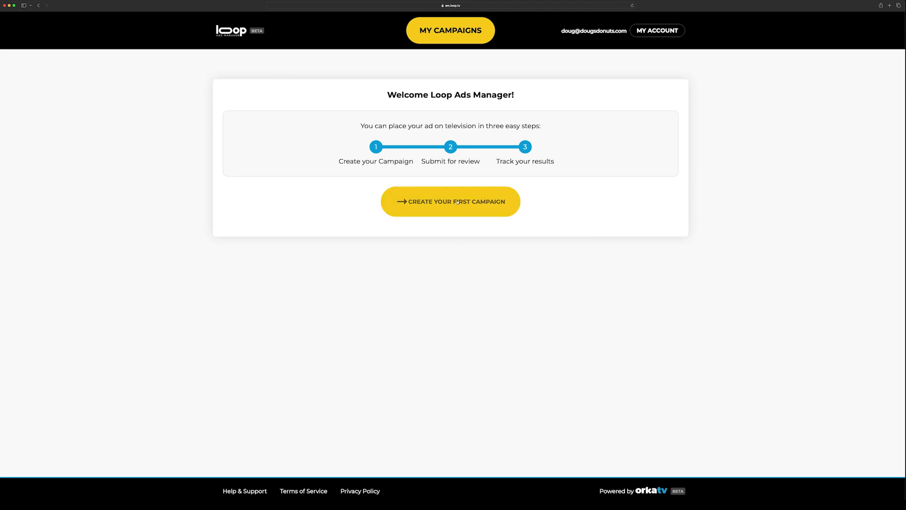
left_click(457, 203)
- Fill in company Doug's Donuts, its website, campaign name 'Buy 1 Get 1 Free Winter Sale' and $100 budget
left_click(293, 103)
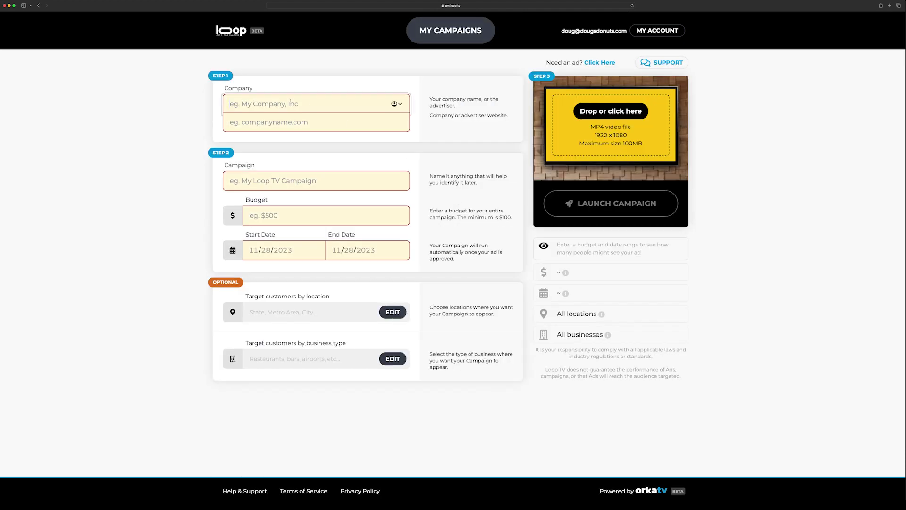
type("Doug's")
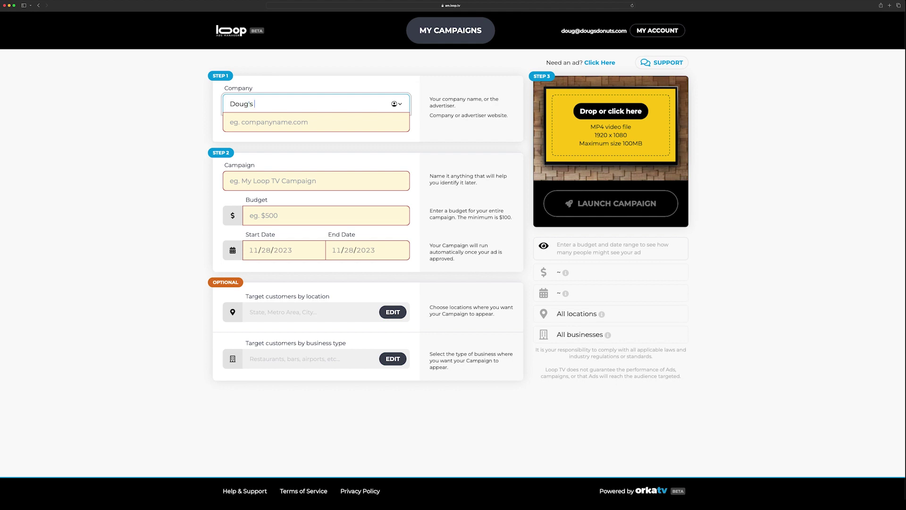
type(" Donuts")
key("Tab")
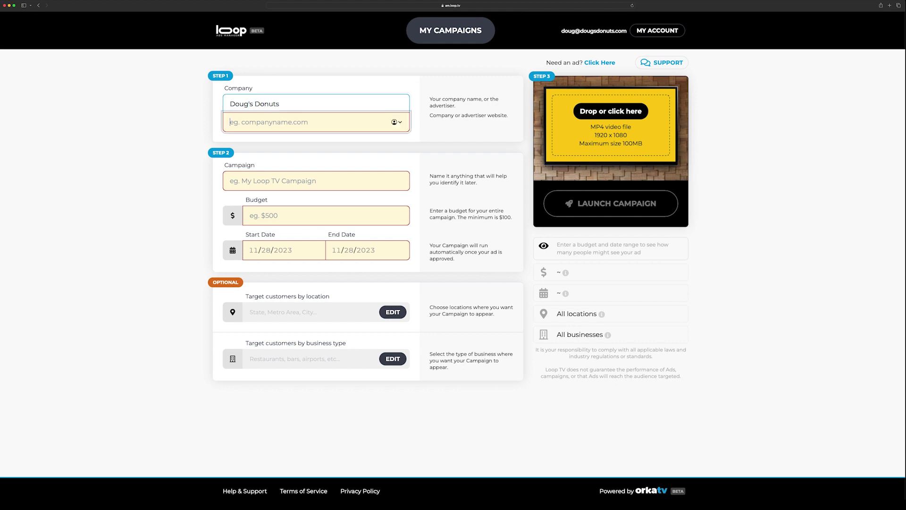
type("dougsdonuts")
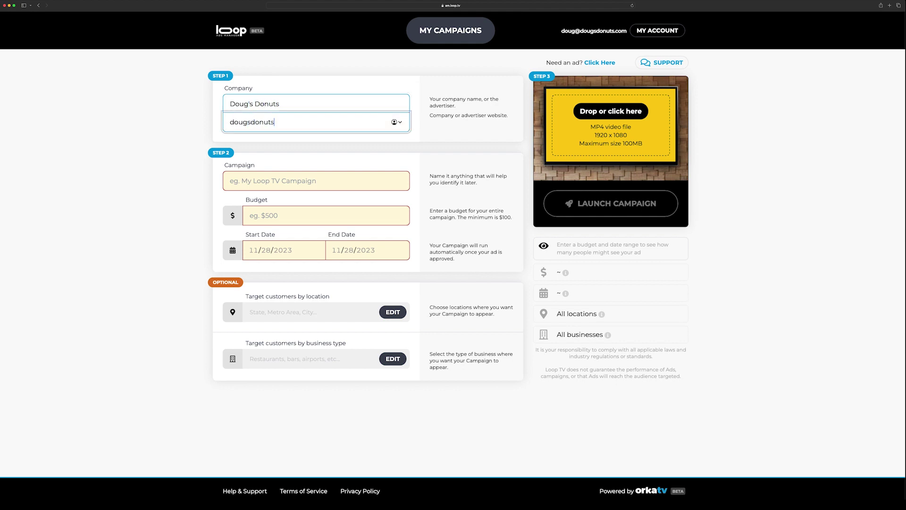
type(".com")
key("Tab")
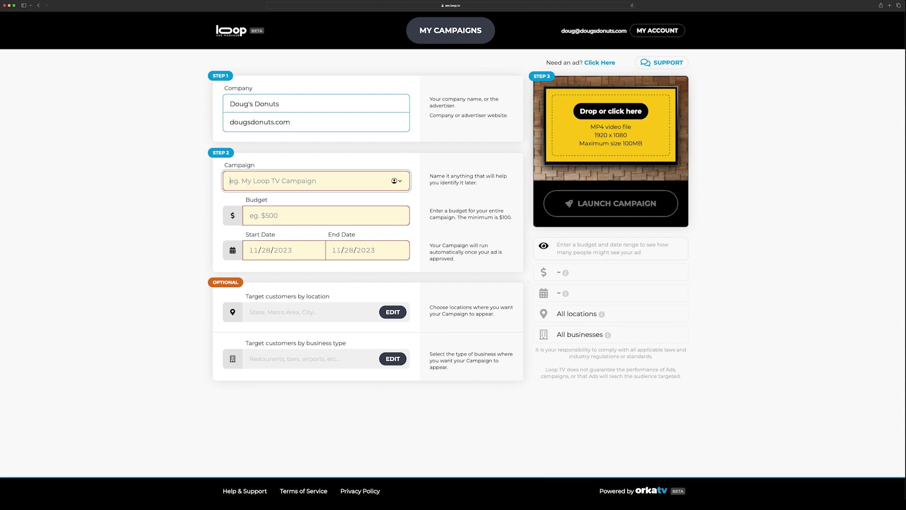
type("Buy 1 Get 1 Free Win")
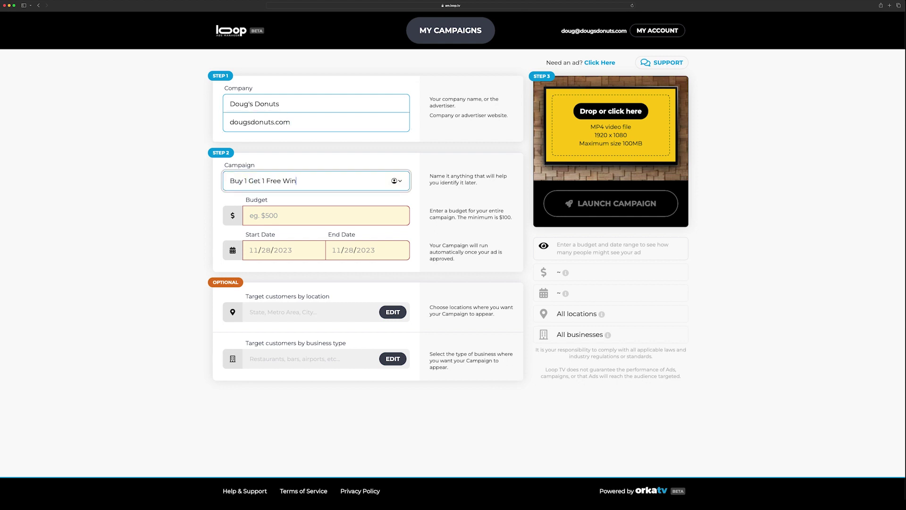
type("ter Sale")
key("Tab")
type("100")
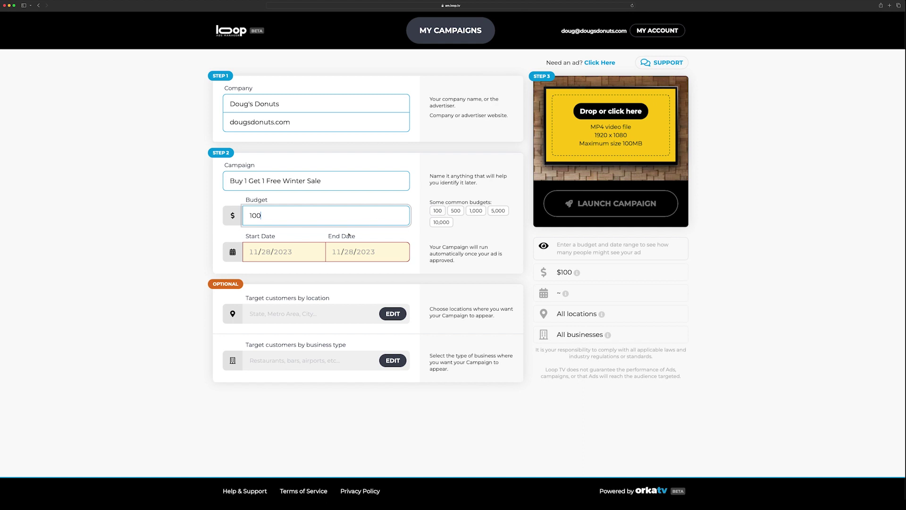
- Set the campaign to start November 30, 2023 and run one week to 12/07/2023
left_click(313, 255)
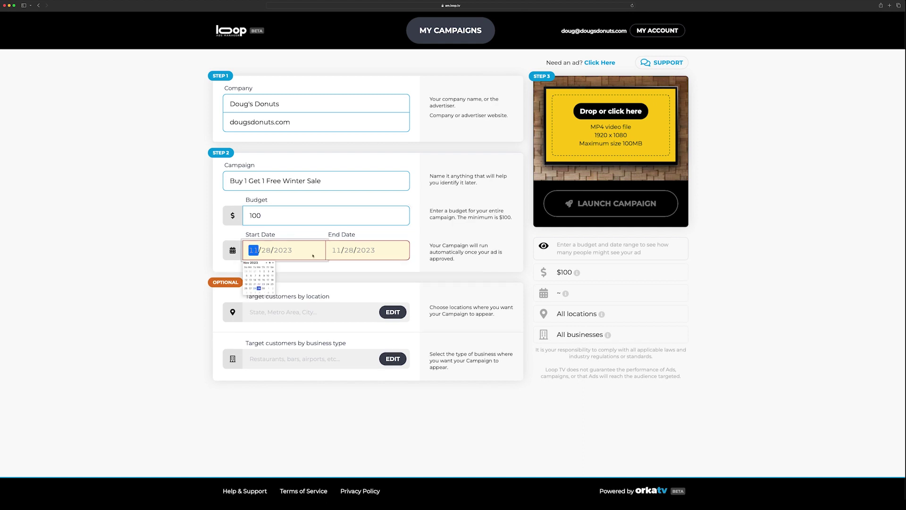
left_click(262, 288)
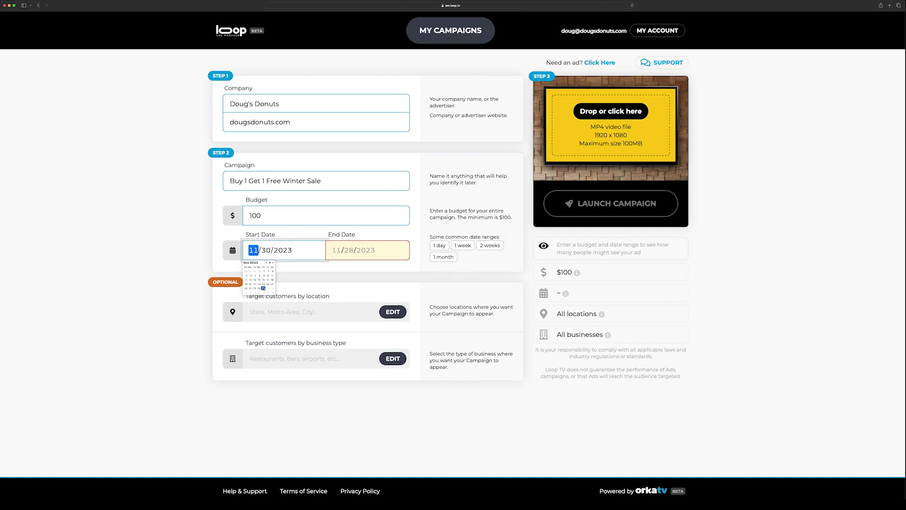
left_click(472, 246)
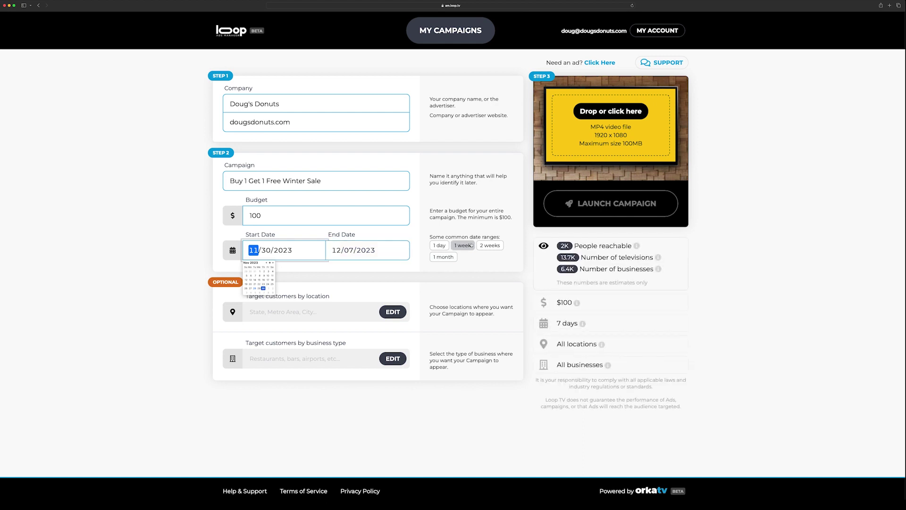
left_click(317, 316)
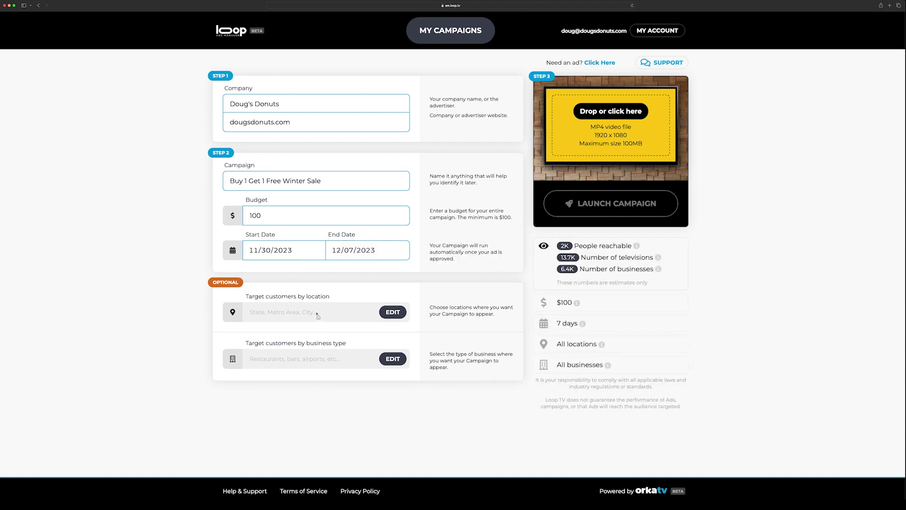
- Target the campaign's location at the Seattle-Tacoma metro area and save it
left_click(392, 312)
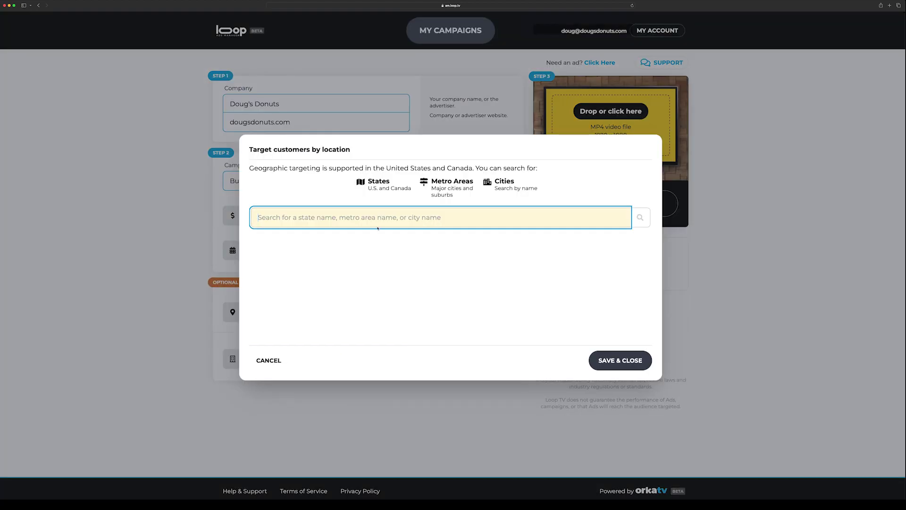
type("seattle")
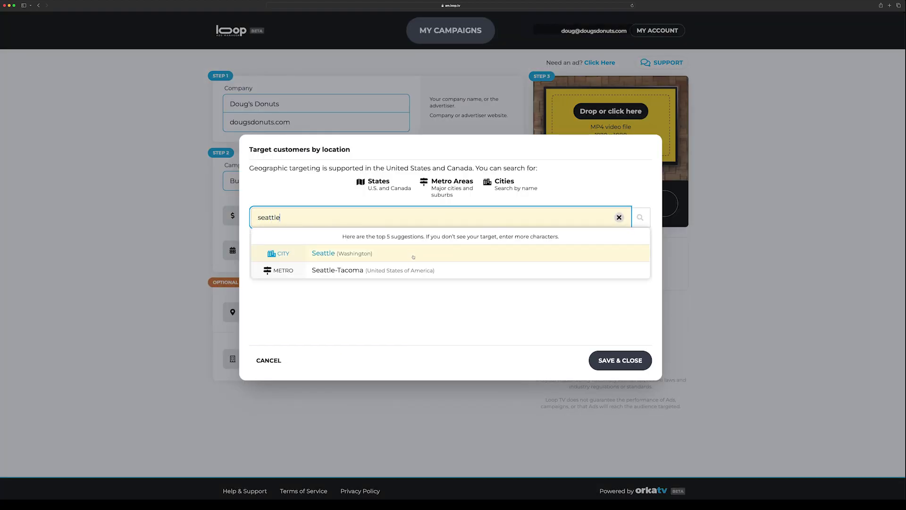
left_click(413, 270)
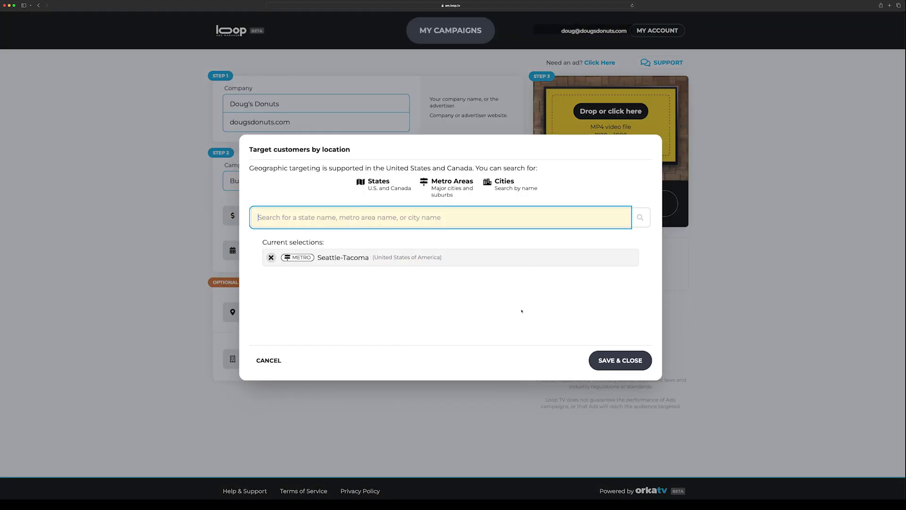
left_click(619, 361)
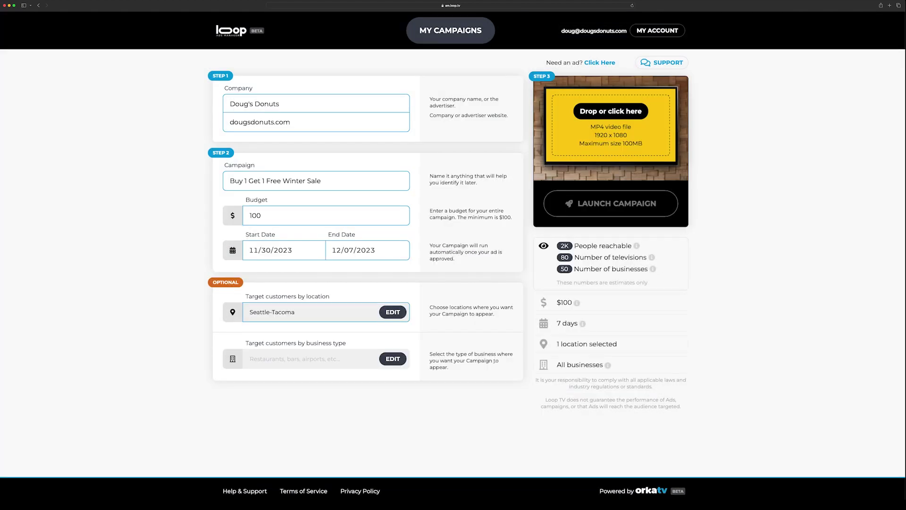
- Target Recreational Locations, Bars and Casual Dining business types and save them
left_click(395, 358)
left_click(392, 322)
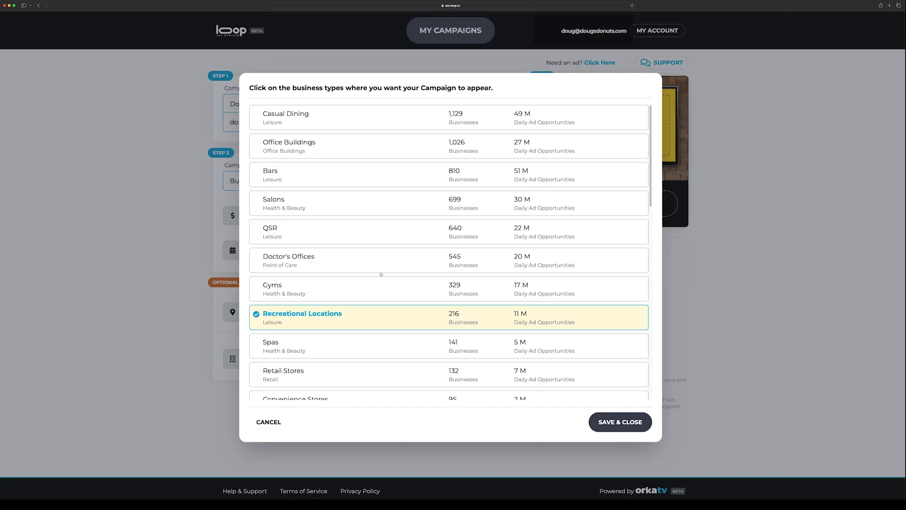
left_click(364, 176)
left_click(376, 117)
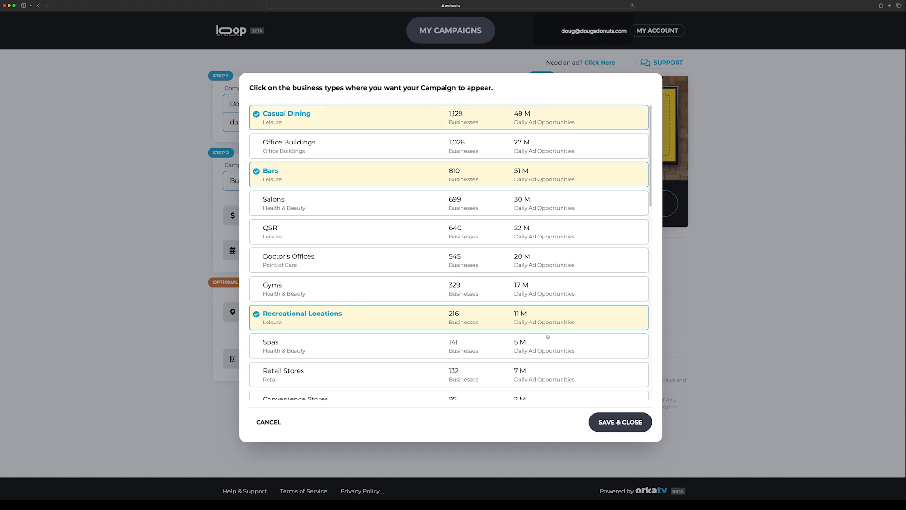
left_click(618, 422)
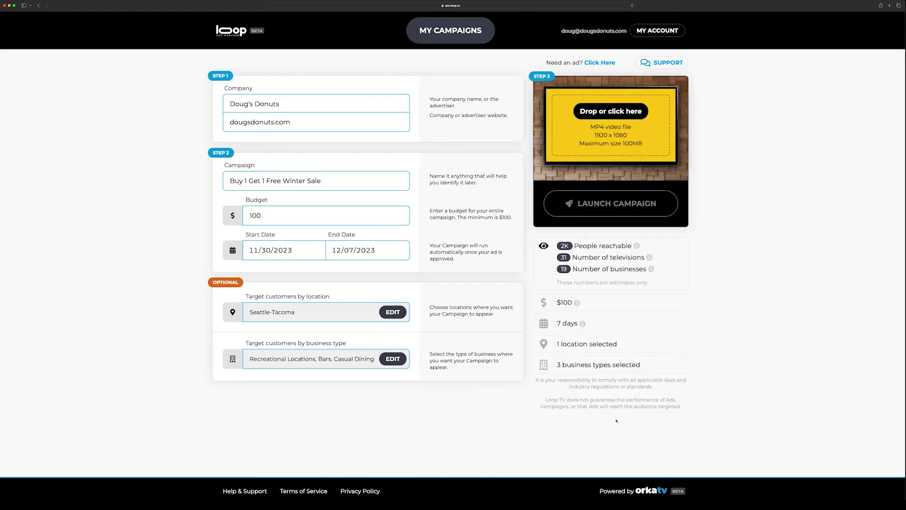
- Upload the MP4 ad video and launch the campaign through checkout
left_click(610, 111)
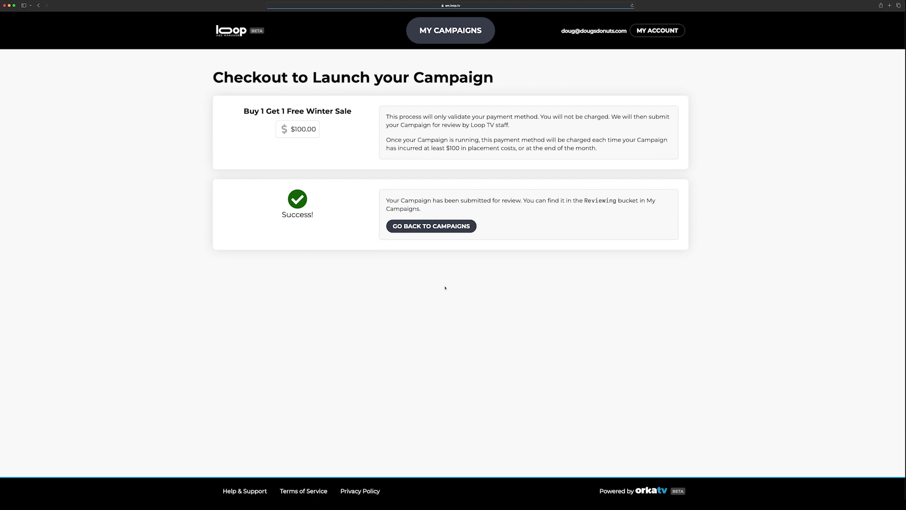
- Return from checkout to the campaigns list and the admin dashboard
left_click(432, 226)
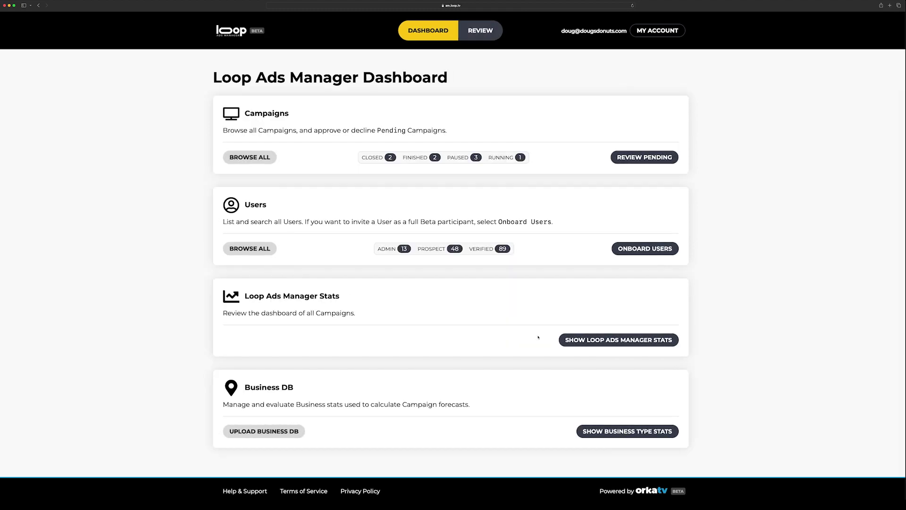
- Show the all-campaign stats: 96 impressions, $77.17 revenue, one campaign and the hourly chart
left_click(593, 341)
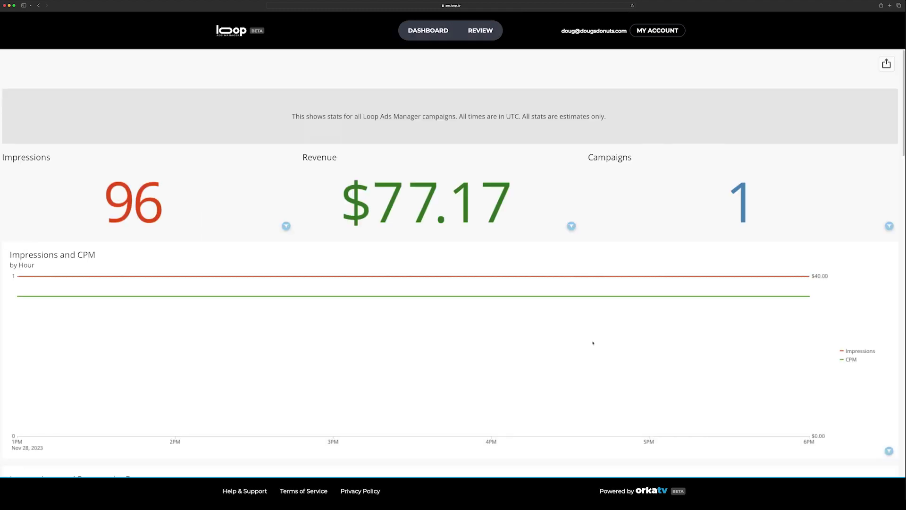